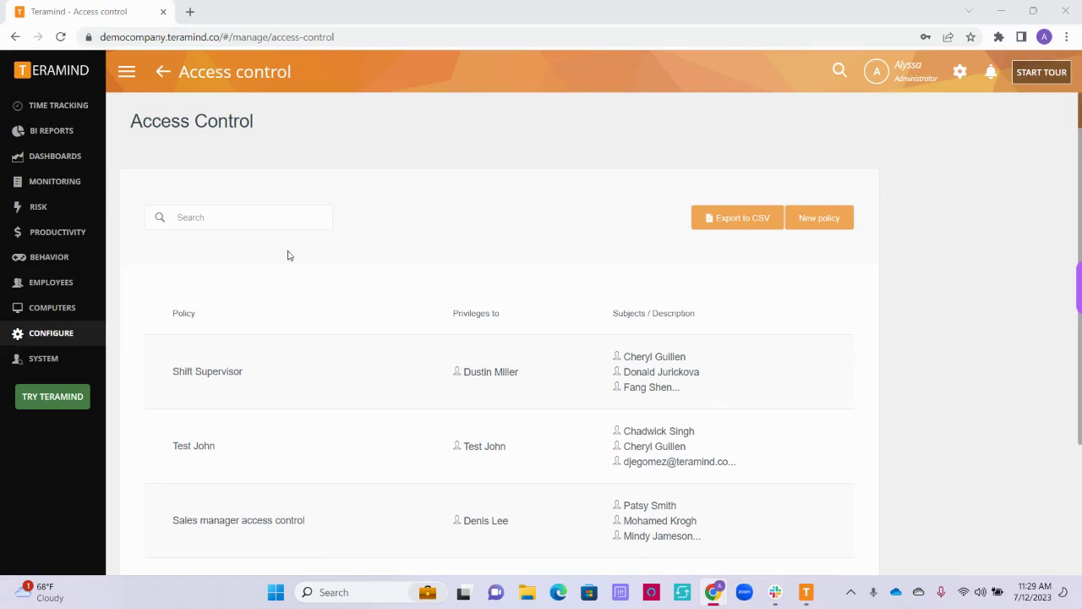
Step: Open the Access Control policies page from the CONFIGURE menu
{"action": "mouse_move", "coordinate": [51, 339]}
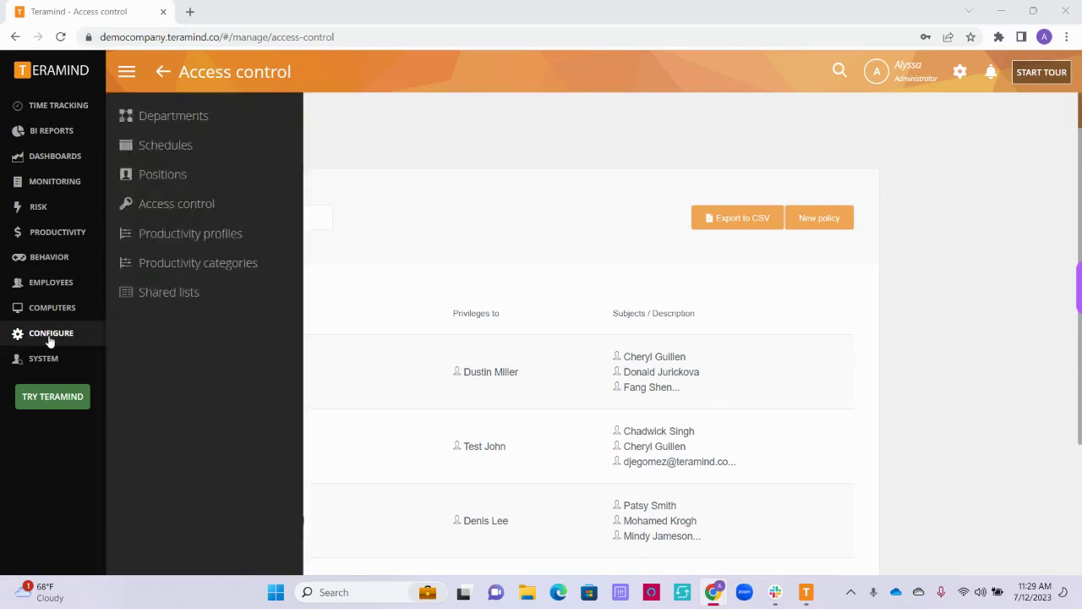
{"action": "left_click", "coordinate": [217, 208]}
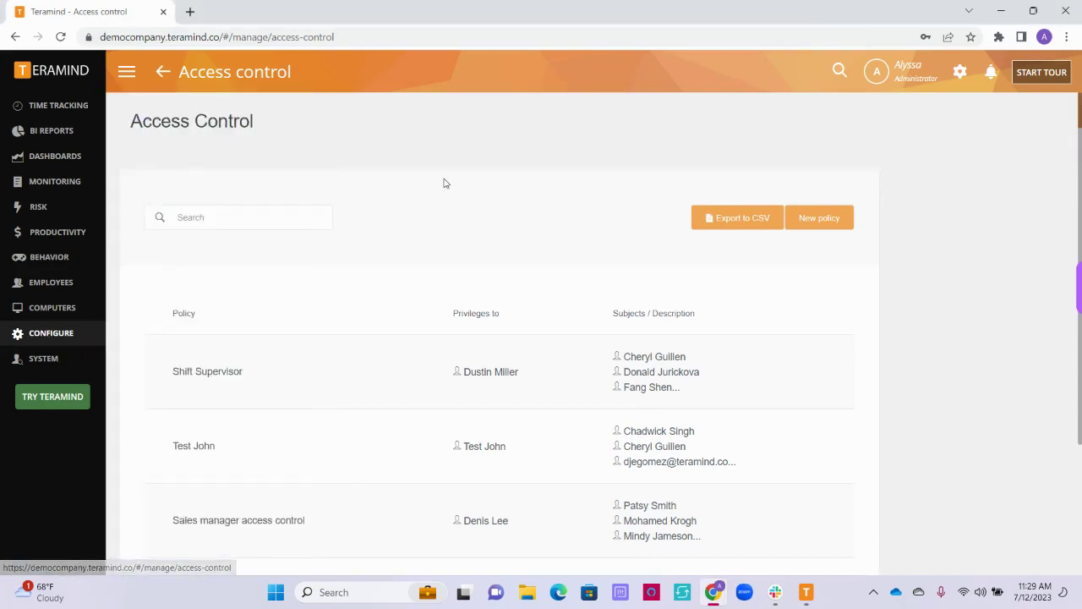
{"action": "left_click", "coordinate": [819, 218]}
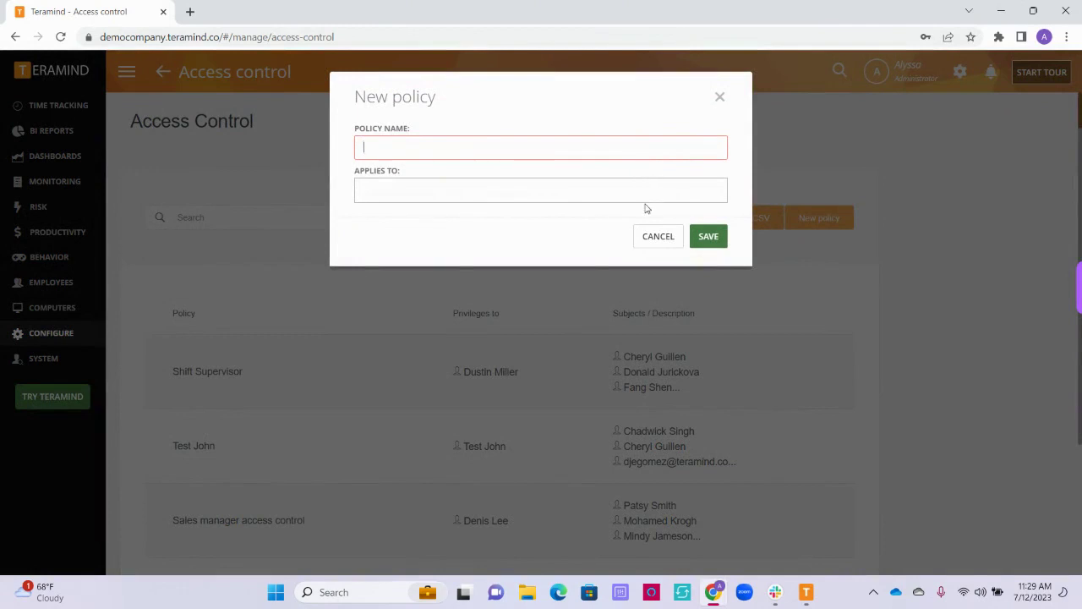
{"action": "key", "text": "Escape"}
{"action": "scroll", "coordinate": [927, 304], "scroll_direction": "down", "scroll_amount": 2}
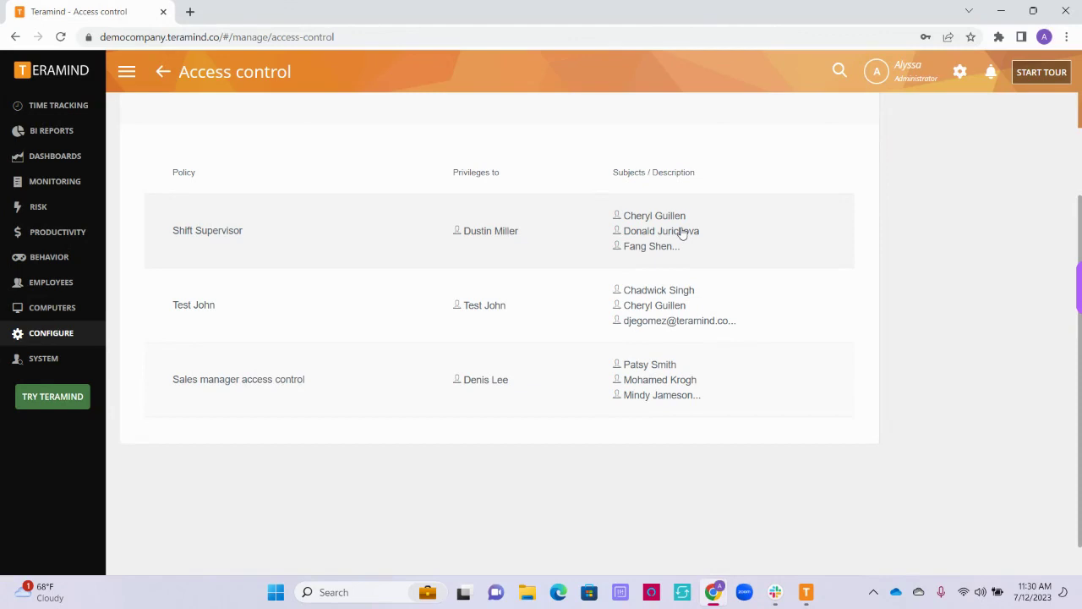
Step: Open the Shift Supervisor policy's details and switch it into edit mode
{"action": "scroll", "coordinate": [188, 367], "scroll_direction": "up", "scroll_amount": 2}
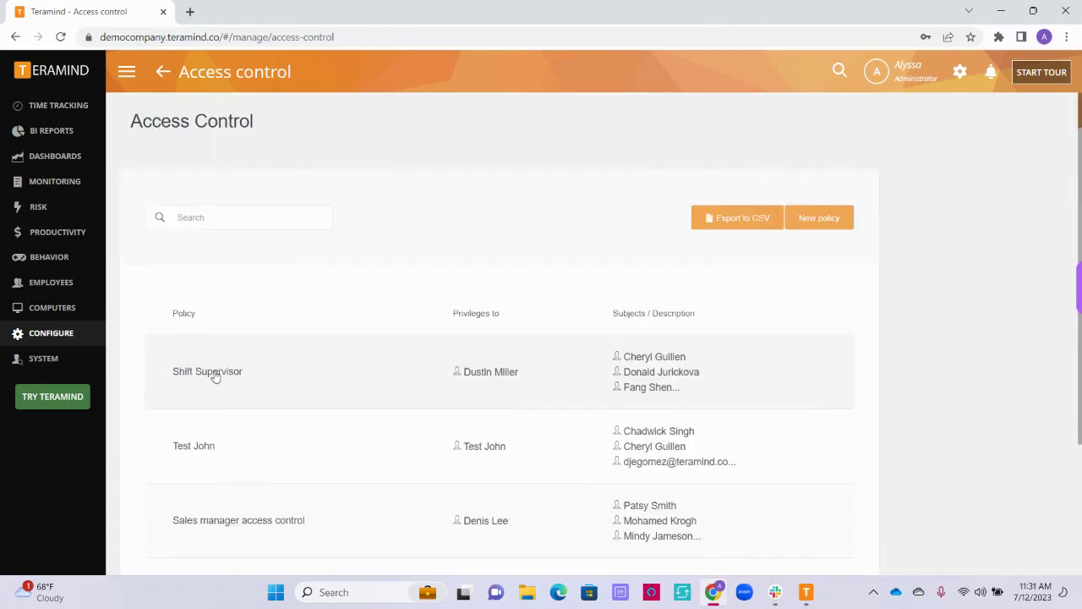
{"action": "left_click", "coordinate": [216, 377]}
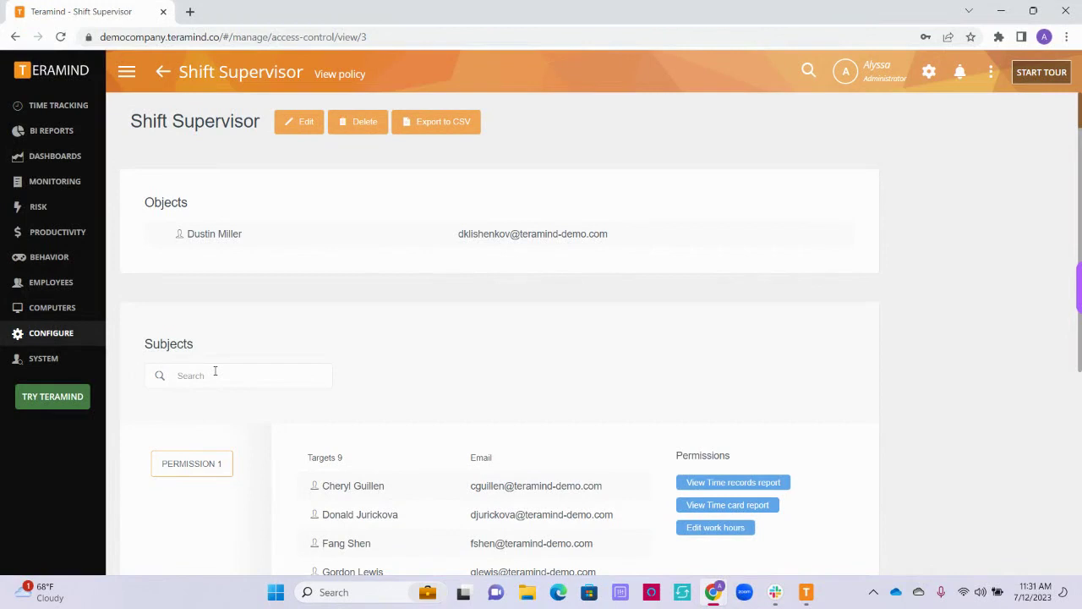
{"action": "left_click", "coordinate": [305, 123]}
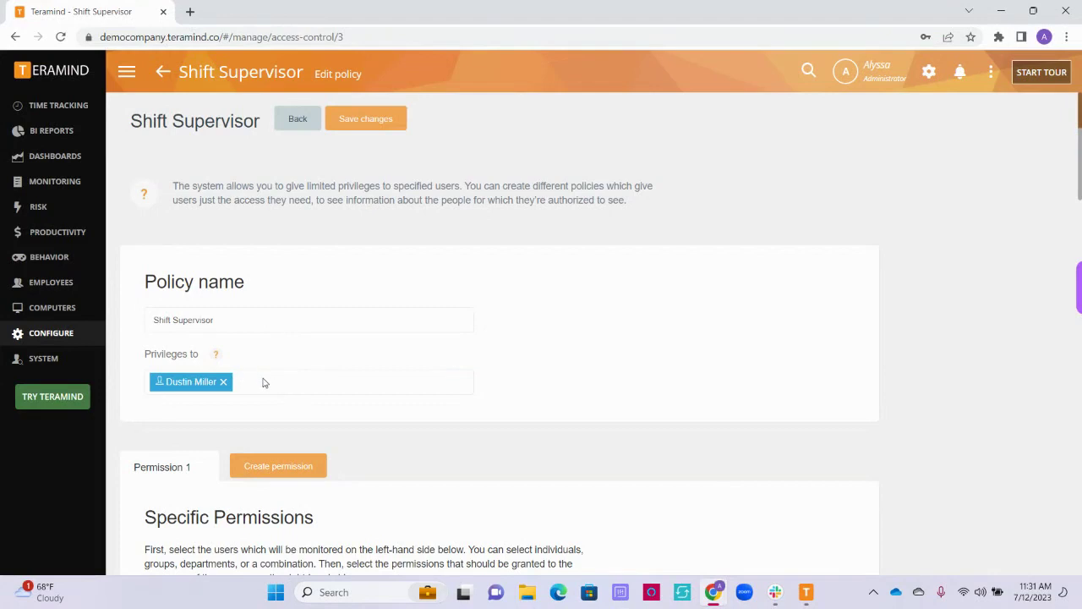
Step: Add another individual user plus the IT and Sales groups as permission targets
{"action": "scroll", "coordinate": [438, 324], "scroll_direction": "down", "scroll_amount": 4}
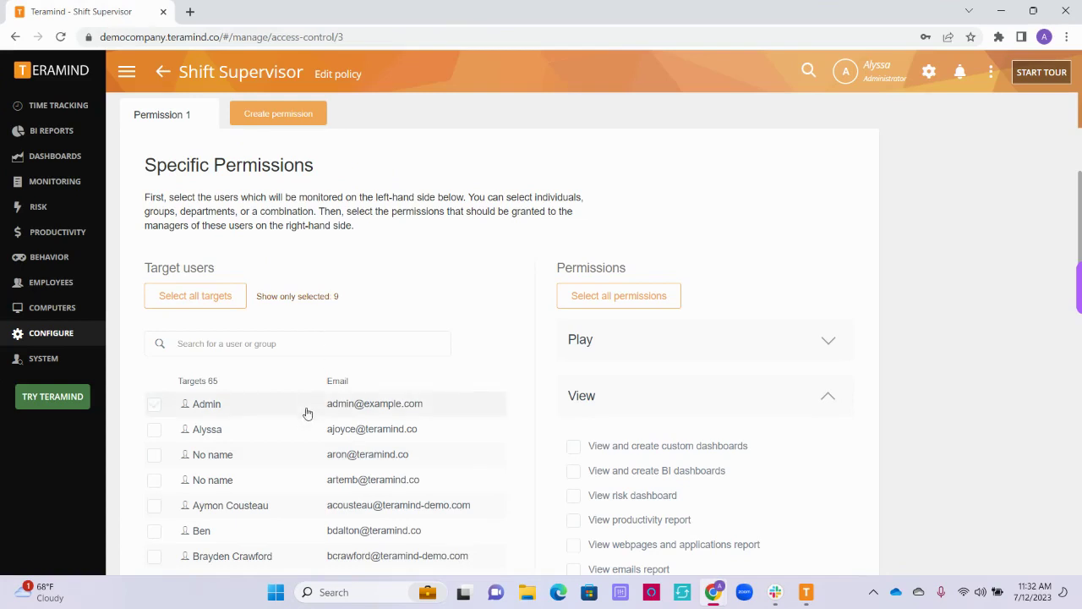
{"action": "scroll", "coordinate": [307, 412], "scroll_direction": "down", "scroll_amount": 3}
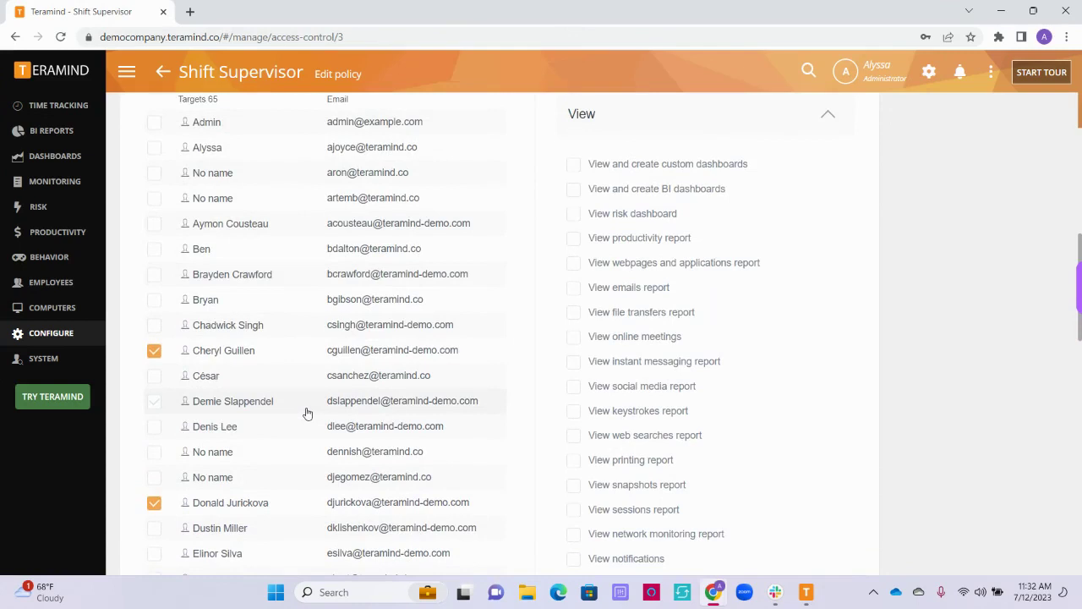
{"action": "left_click", "coordinate": [155, 378]}
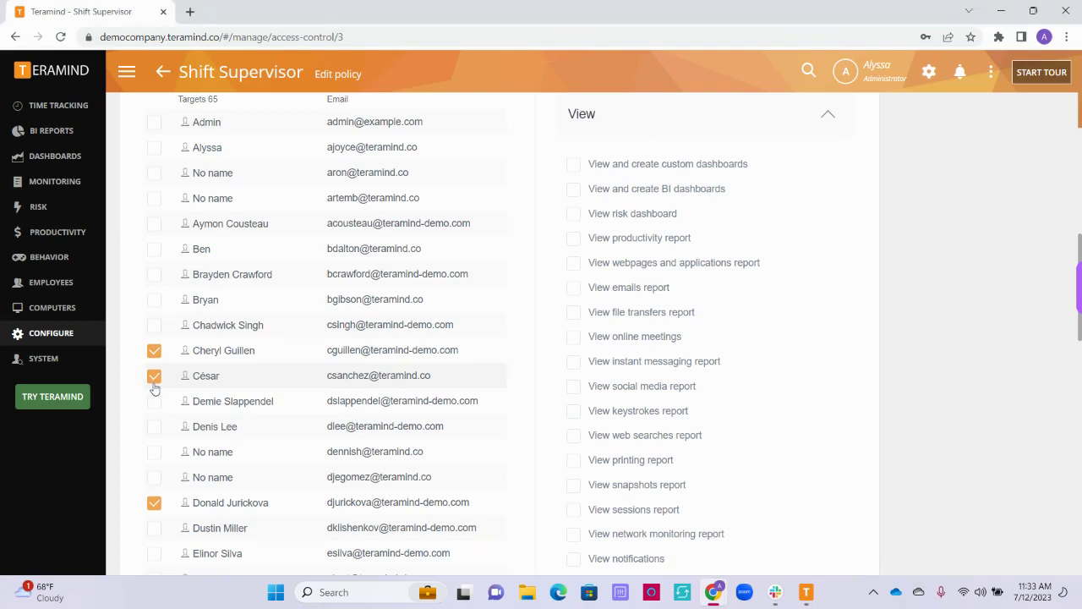
{"action": "scroll", "coordinate": [219, 347], "scroll_direction": "down", "scroll_amount": 10}
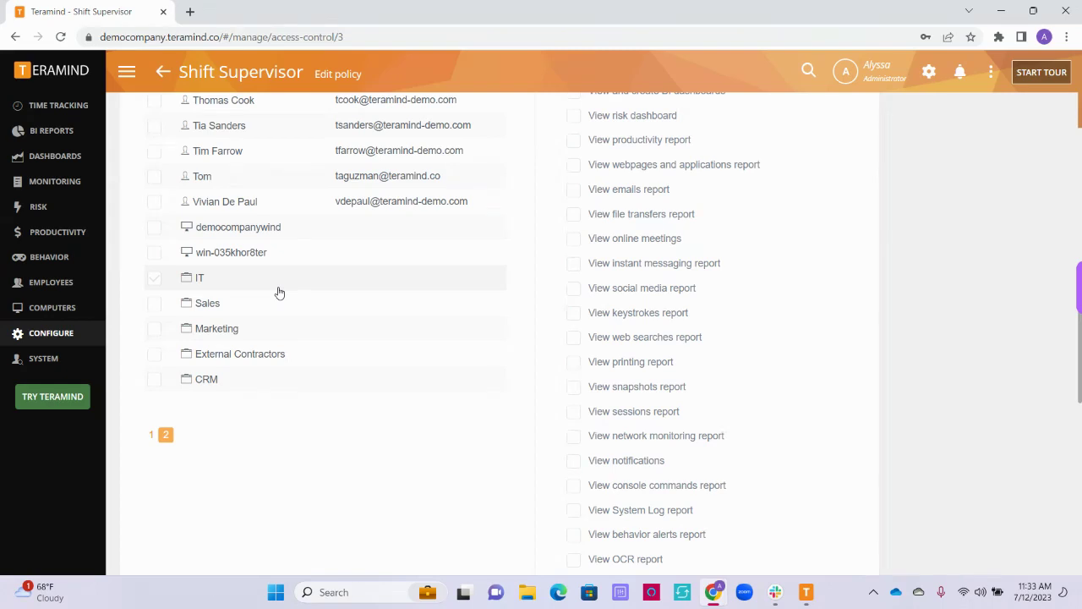
{"action": "left_click", "coordinate": [196, 287]}
{"action": "left_click", "coordinate": [199, 307]}
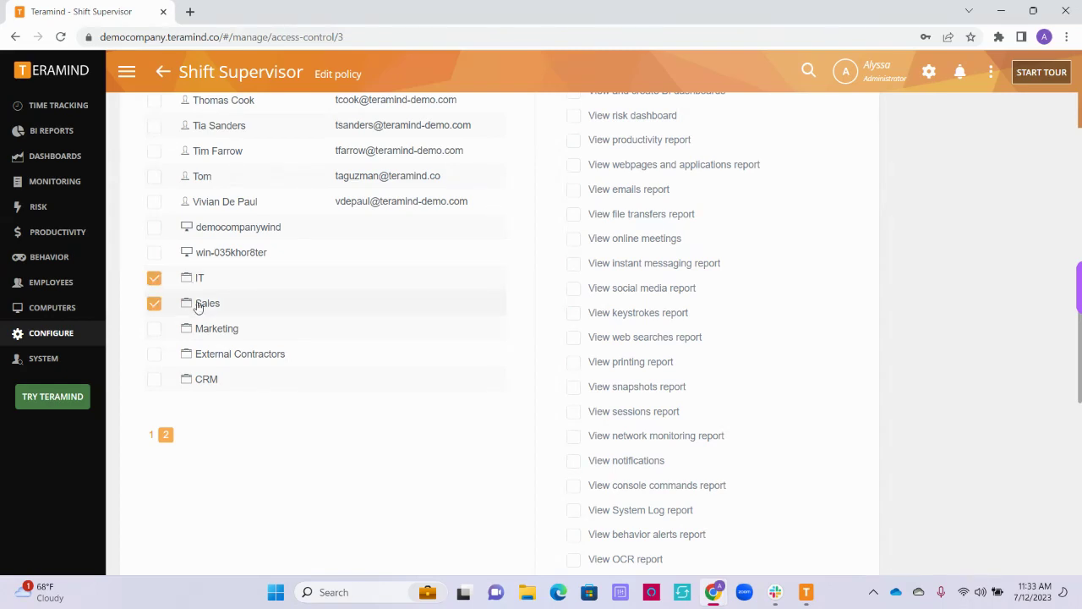
Step: Select all targets, then deselect all so no users or groups remain chosen
{"action": "scroll", "coordinate": [216, 287], "scroll_direction": "up", "scroll_amount": 4}
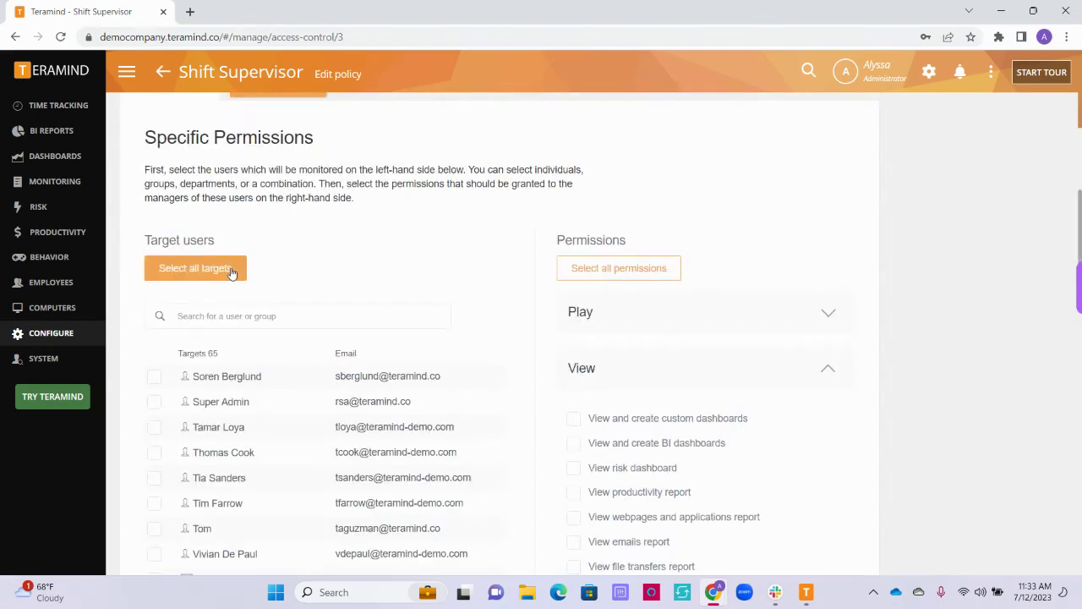
{"action": "left_click", "coordinate": [232, 271]}
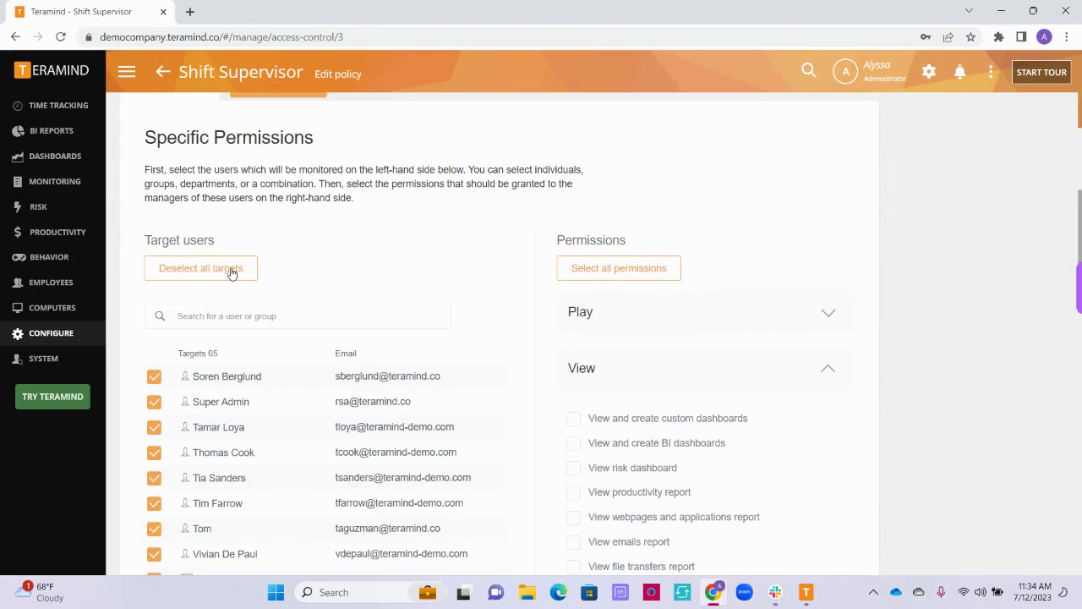
{"action": "left_click", "coordinate": [231, 272]}
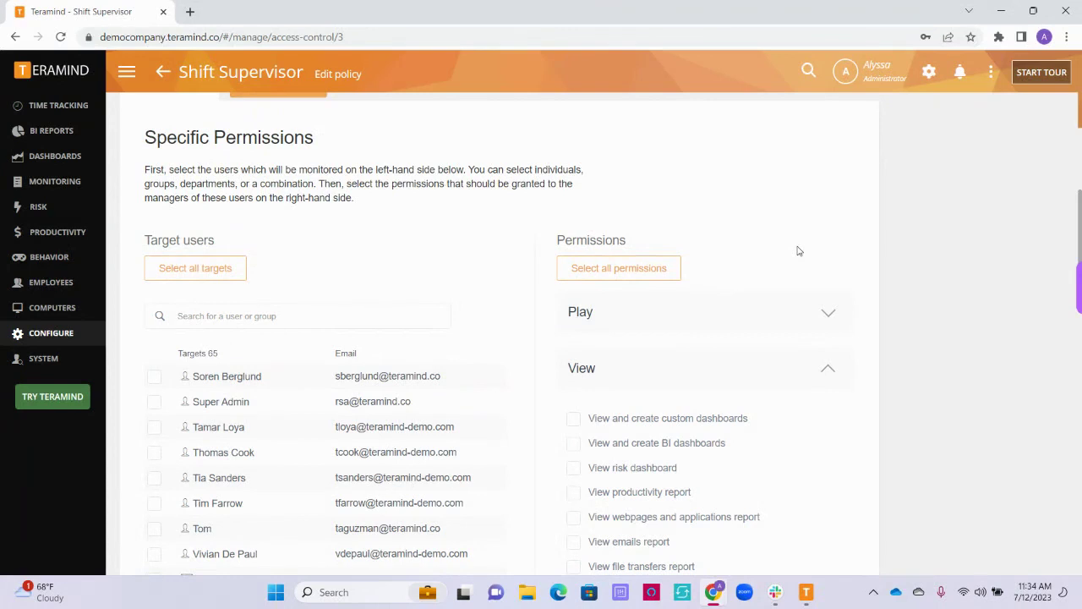
Step: Leave Play live screen stream and Control screen unchecked in the Play permissions
{"action": "scroll", "coordinate": [761, 185], "scroll_direction": "down", "scroll_amount": 1}
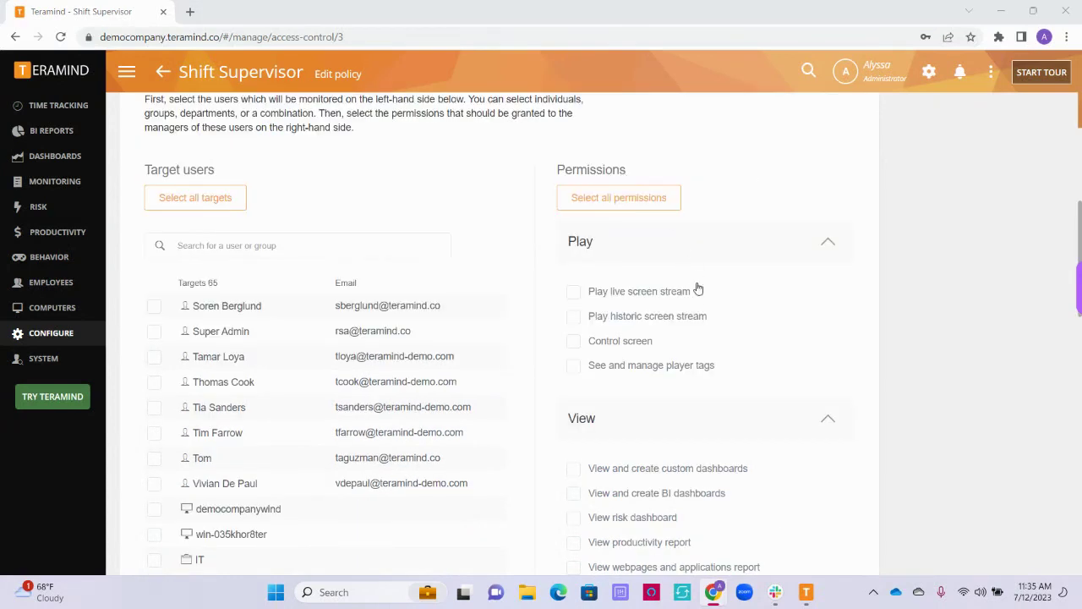
{"action": "scroll", "coordinate": [695, 311], "scroll_direction": "down", "scroll_amount": 1}
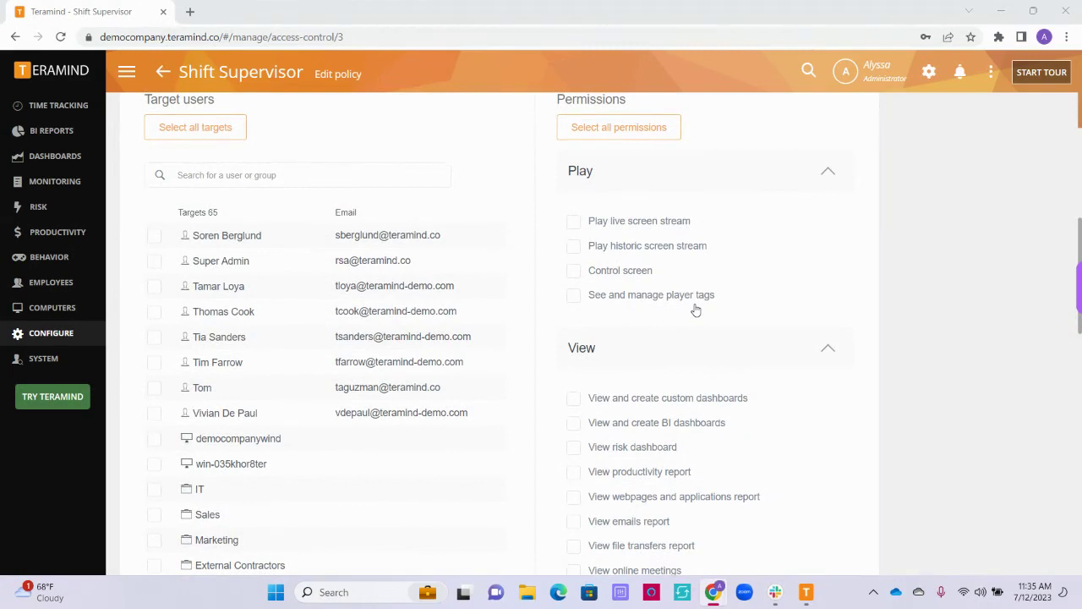
{"action": "left_click", "coordinate": [573, 222]}
{"action": "left_click", "coordinate": [574, 271]}
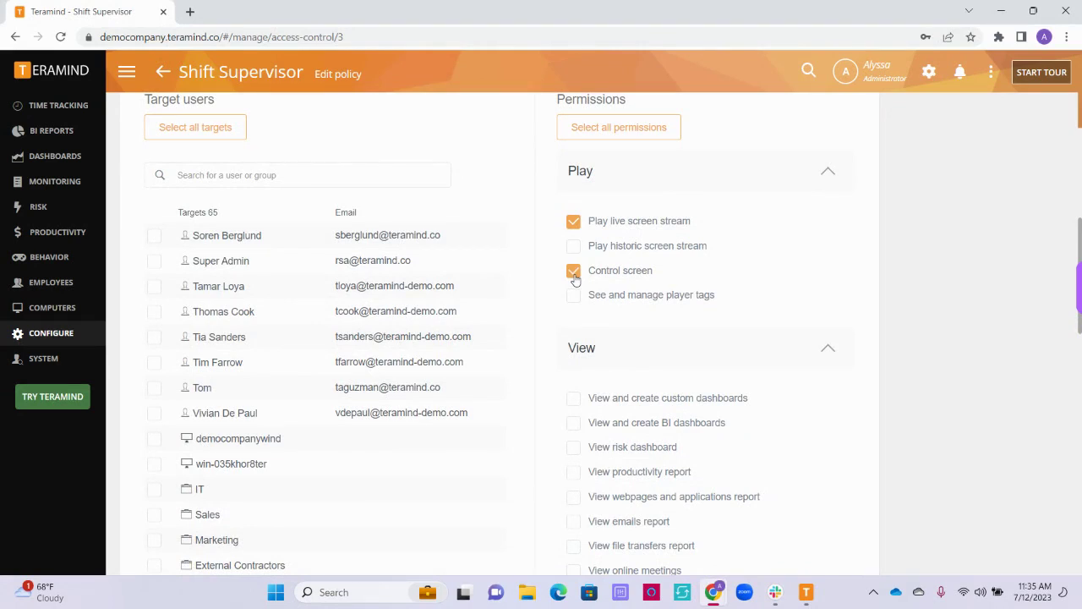
{"action": "left_click", "coordinate": [574, 276]}
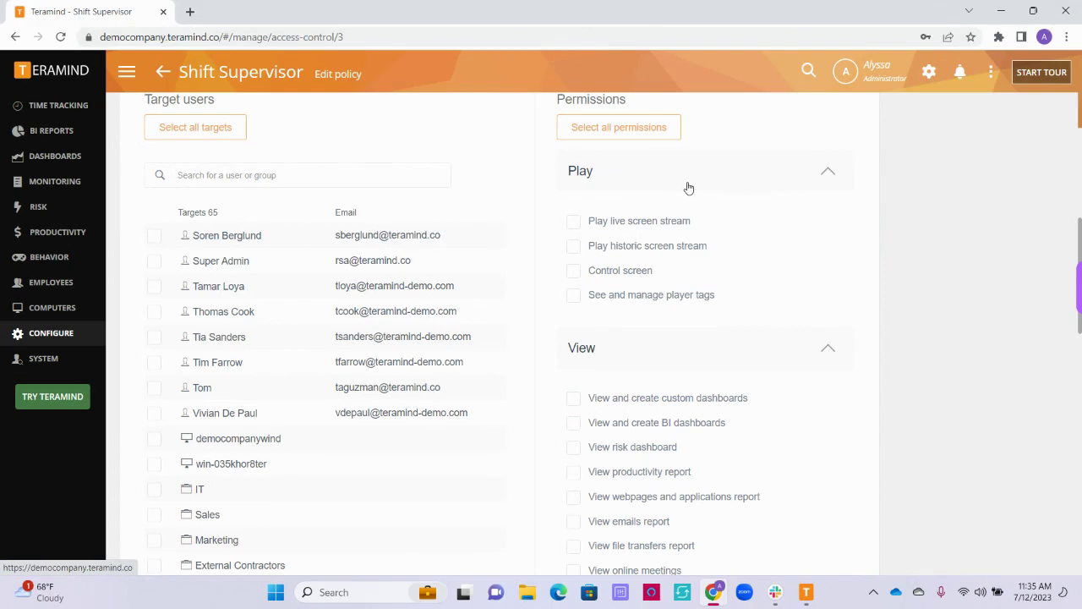
{"action": "scroll", "coordinate": [688, 188], "scroll_direction": "down", "scroll_amount": 3}
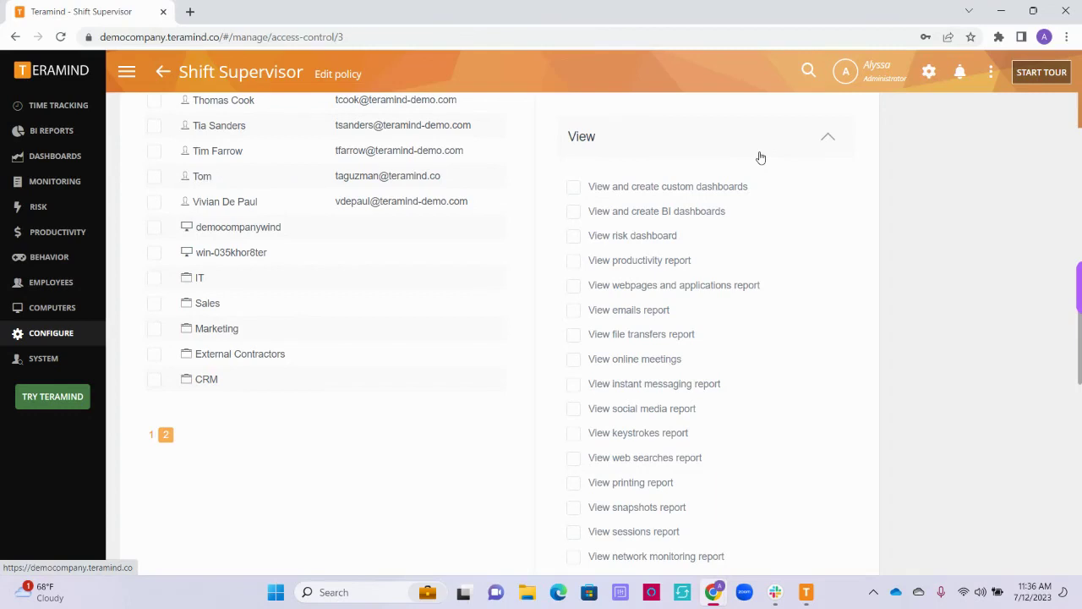
Step: Tick 'View and create custom dashboards' in the policy's View permissions section
{"action": "scroll", "coordinate": [760, 158], "scroll_direction": "down", "scroll_amount": 10}
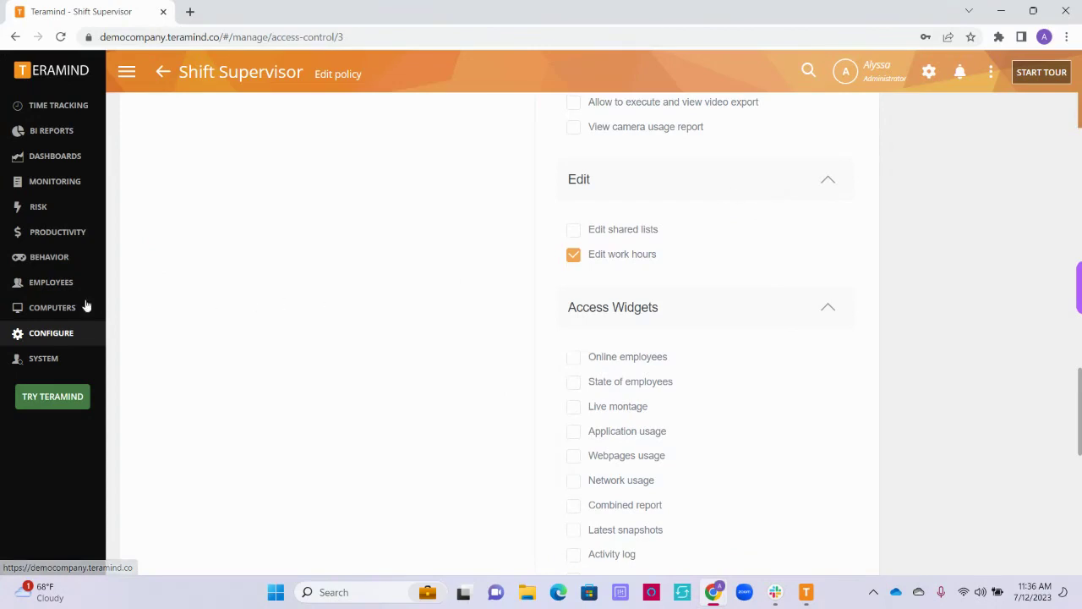
{"action": "mouse_move", "coordinate": [65, 333]}
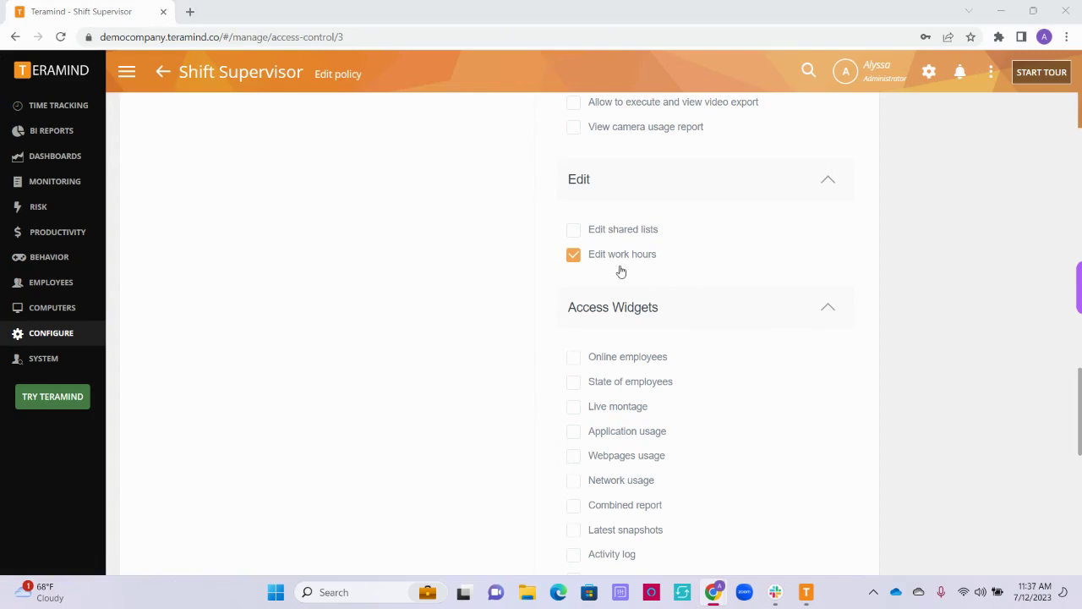
{"action": "mouse_move", "coordinate": [102, 331]}
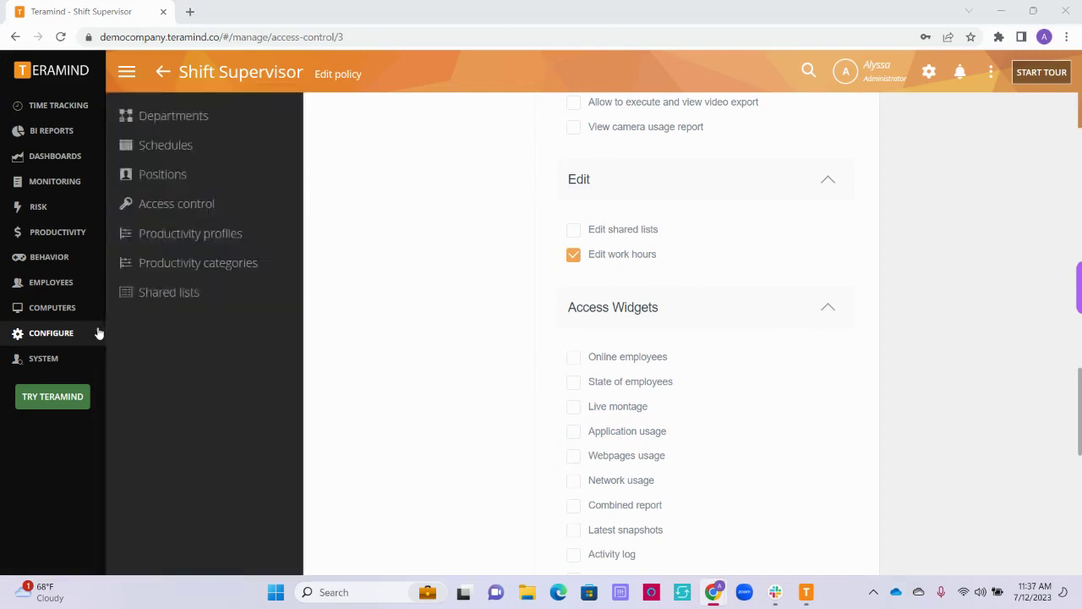
{"action": "scroll", "coordinate": [754, 375], "scroll_direction": "down", "scroll_amount": 1}
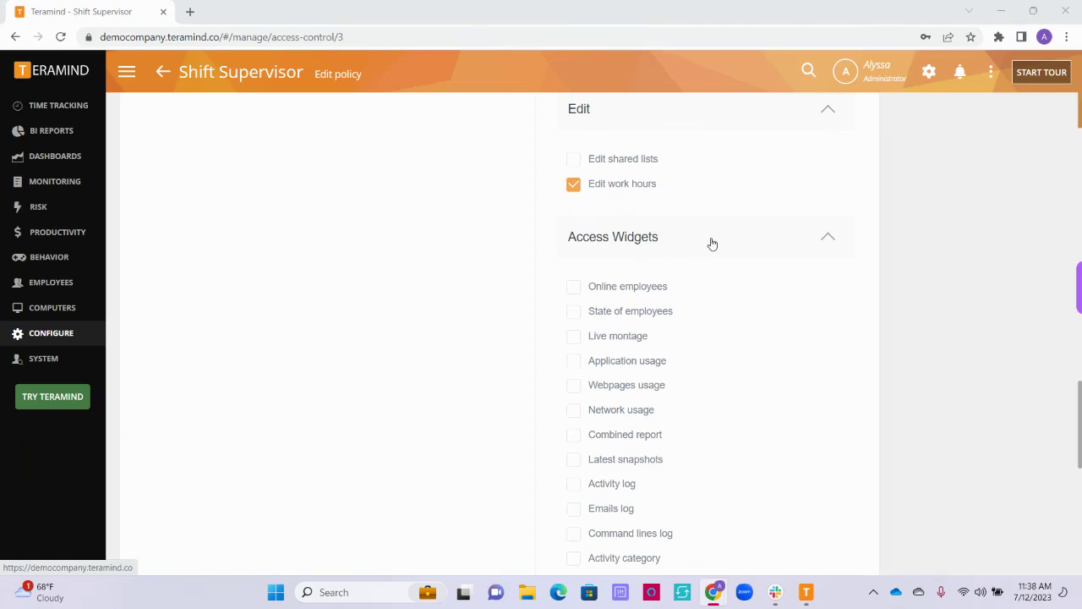
{"action": "mouse_move", "coordinate": [84, 161]}
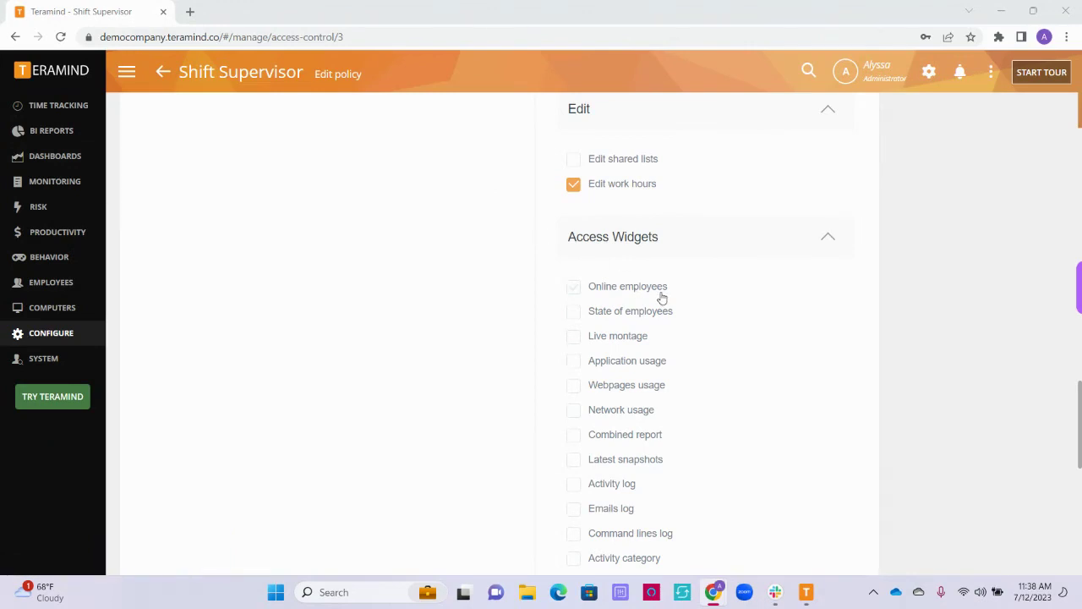
{"action": "scroll", "coordinate": [662, 297], "scroll_direction": "up", "scroll_amount": 10}
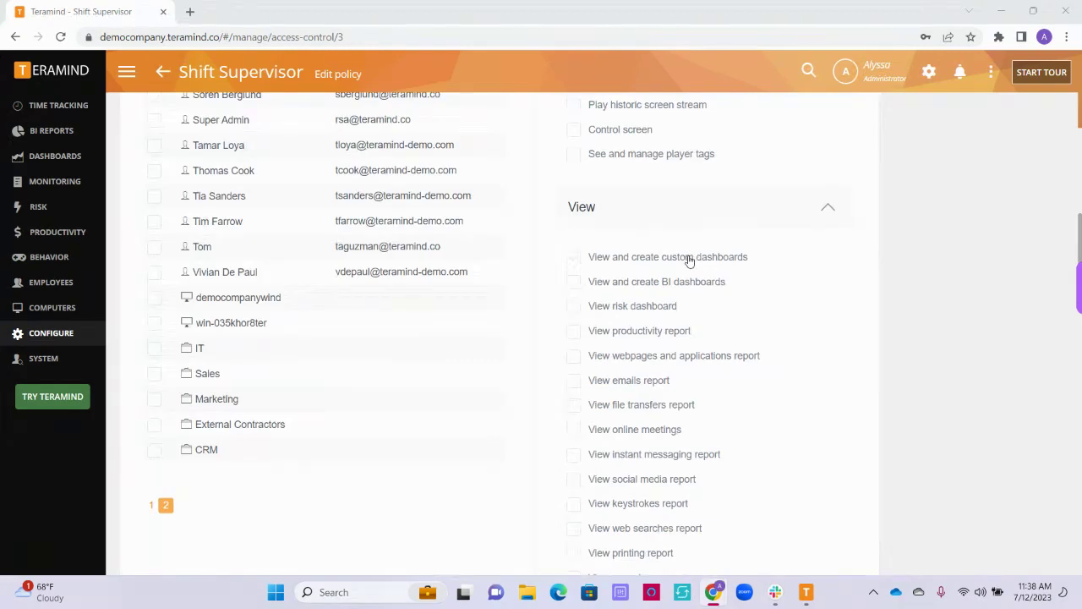
{"action": "left_click", "coordinate": [689, 260]}
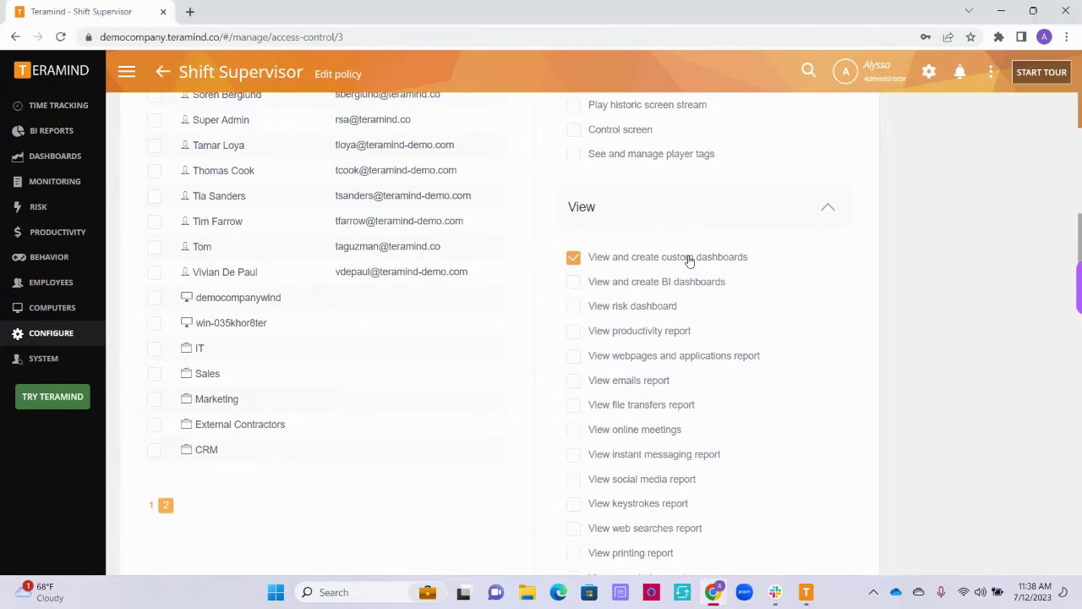
{"action": "scroll", "coordinate": [772, 365], "scroll_direction": "down", "scroll_amount": 10}
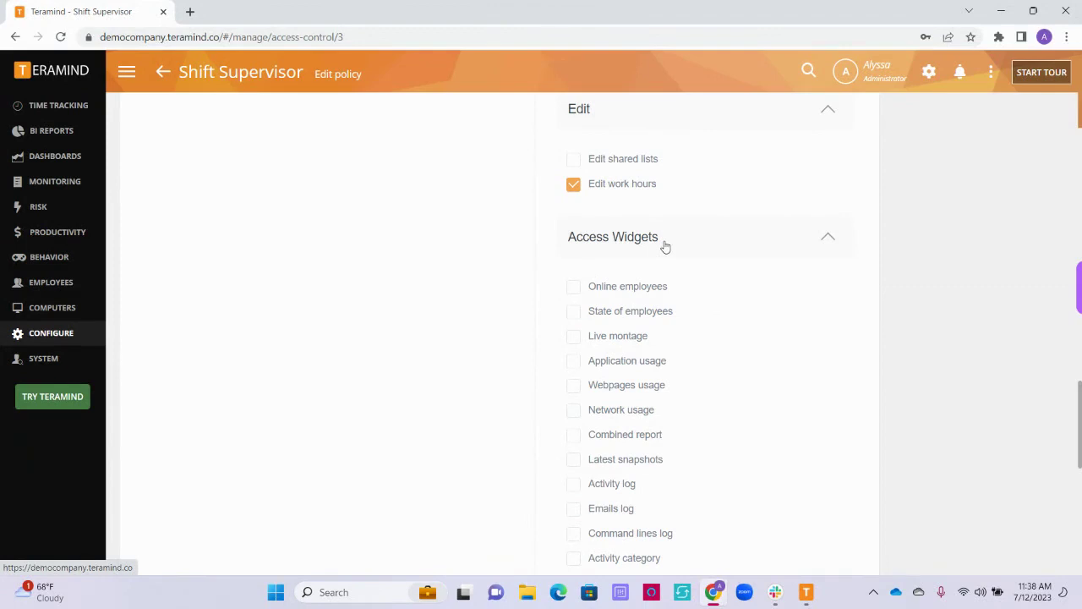
{"action": "scroll", "coordinate": [699, 238], "scroll_direction": "up", "scroll_amount": 8}
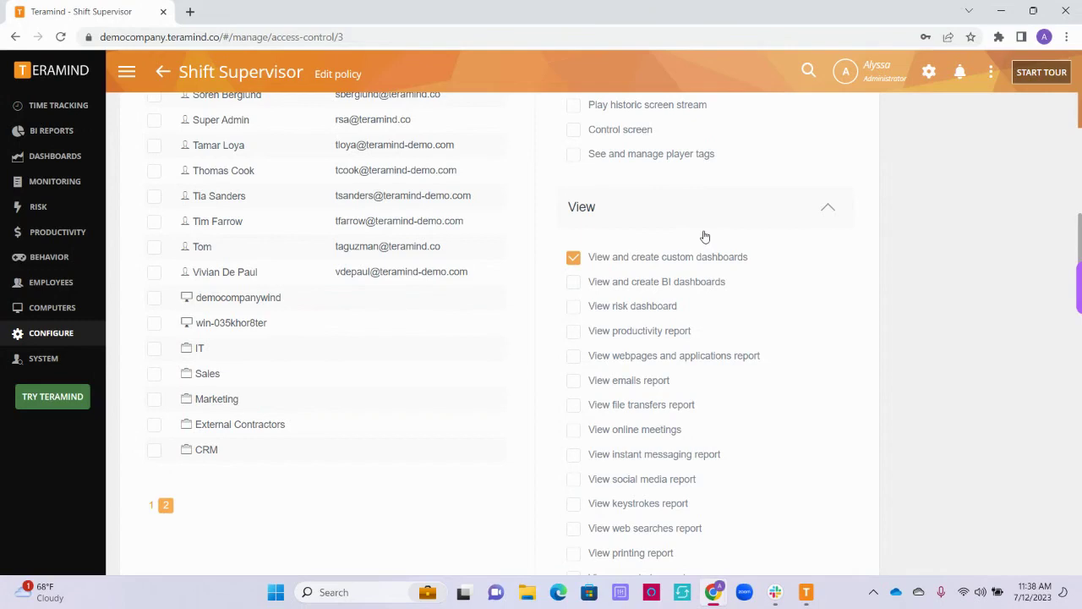
{"action": "left_click", "coordinate": [685, 334]}
{"action": "left_click", "coordinate": [685, 335]}
{"action": "scroll", "coordinate": [265, 512], "scroll_direction": "down", "scroll_amount": 15}
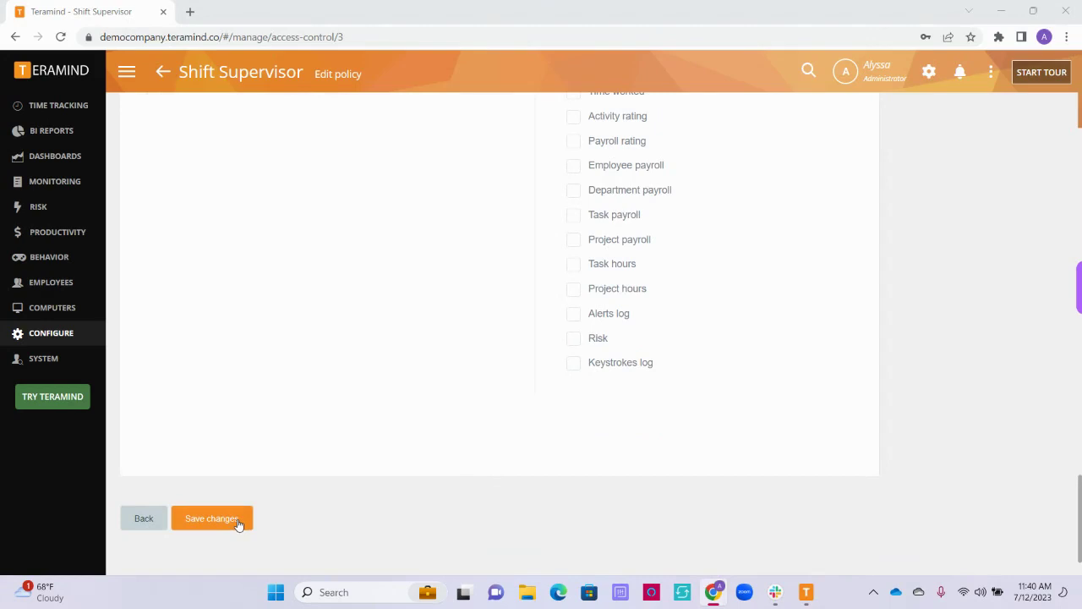
Step: Save the Shift Supervisor policy changes and return to the Access Control list
{"action": "left_click", "coordinate": [237, 524]}
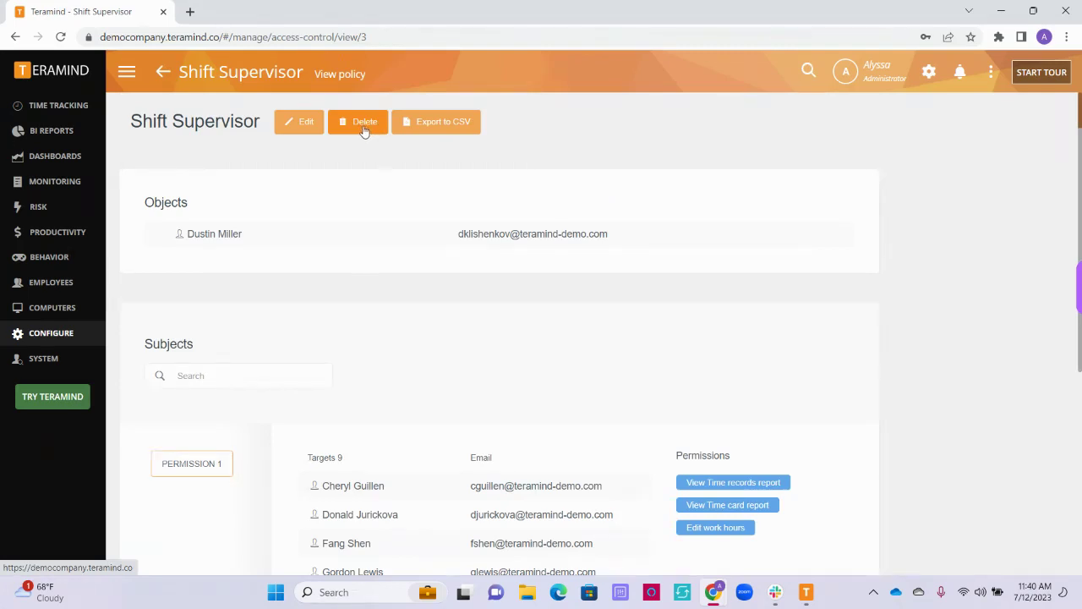
{"action": "left_click", "coordinate": [470, 133]}
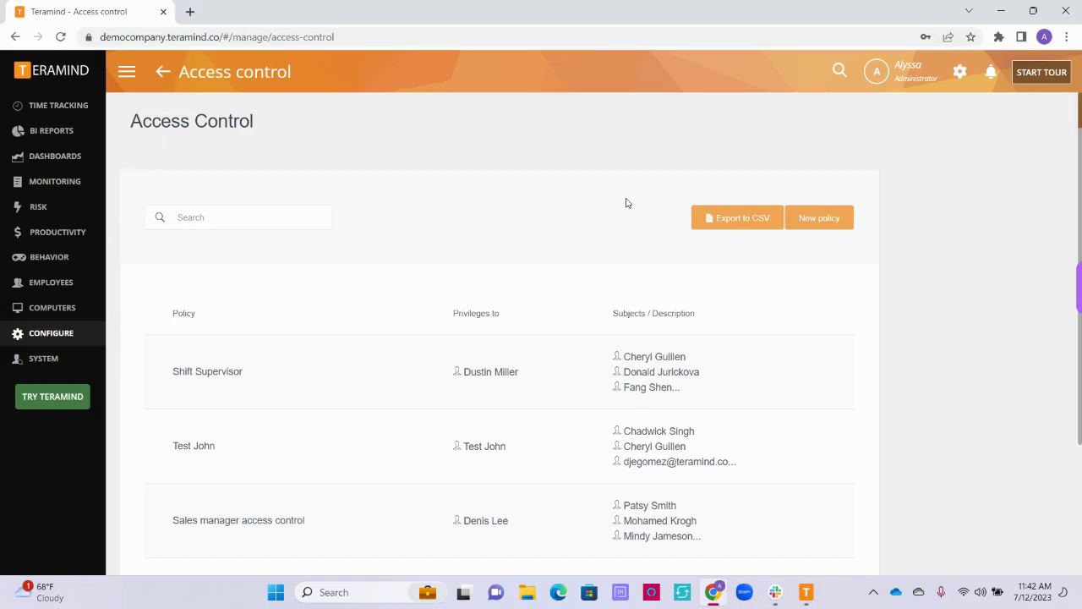
Step: Replace the policy-name search with a user's name, leaving only the Test John policy
{"action": "left_click", "coordinate": [776, 226]}
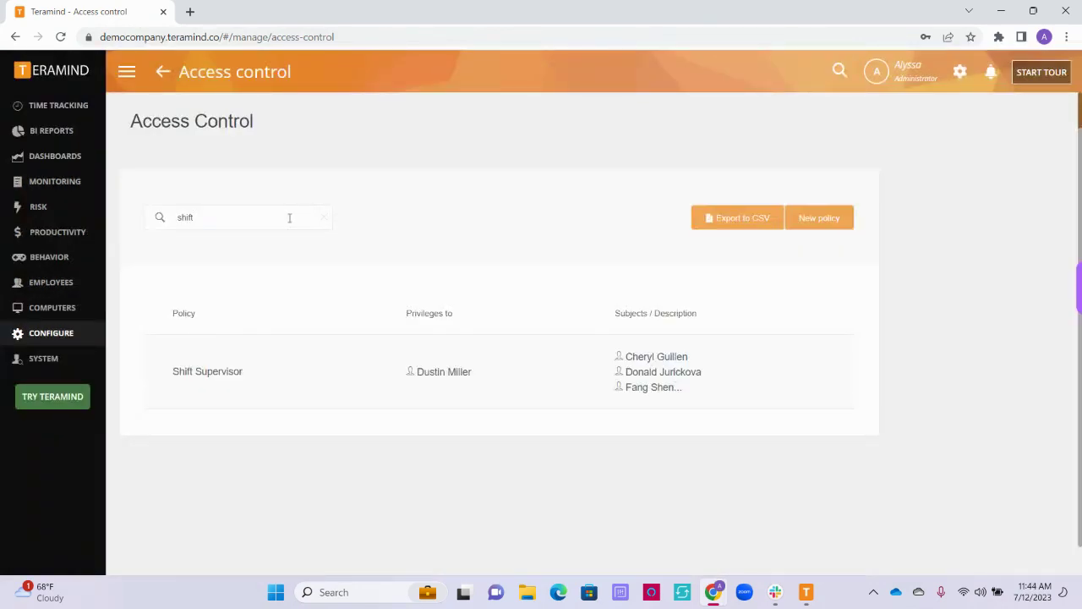
{"action": "key", "text": "ctrl+a"}
{"action": "type", "text": "chadwick"}
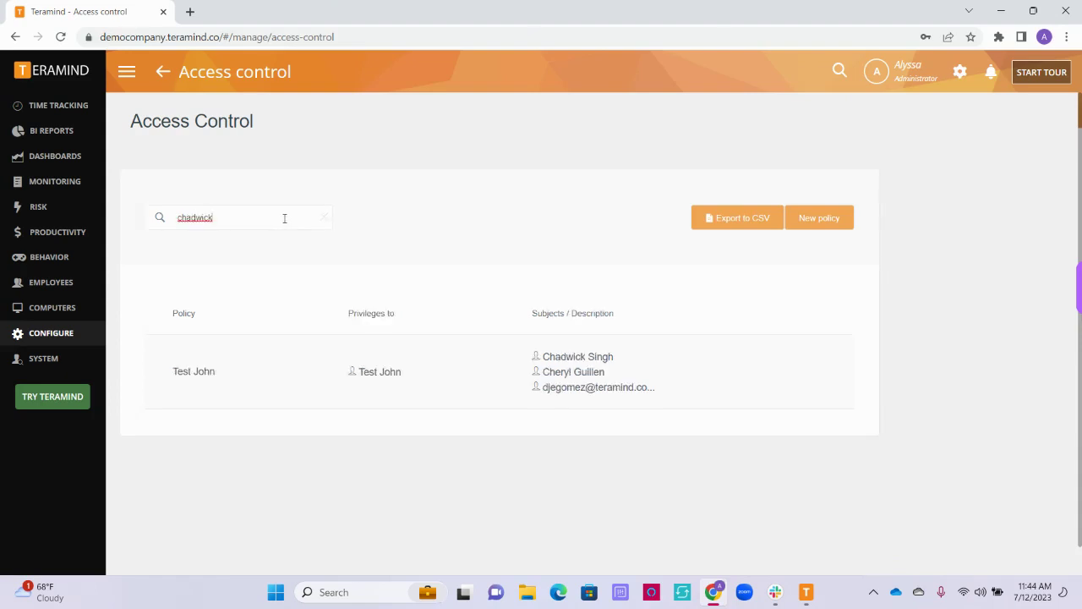